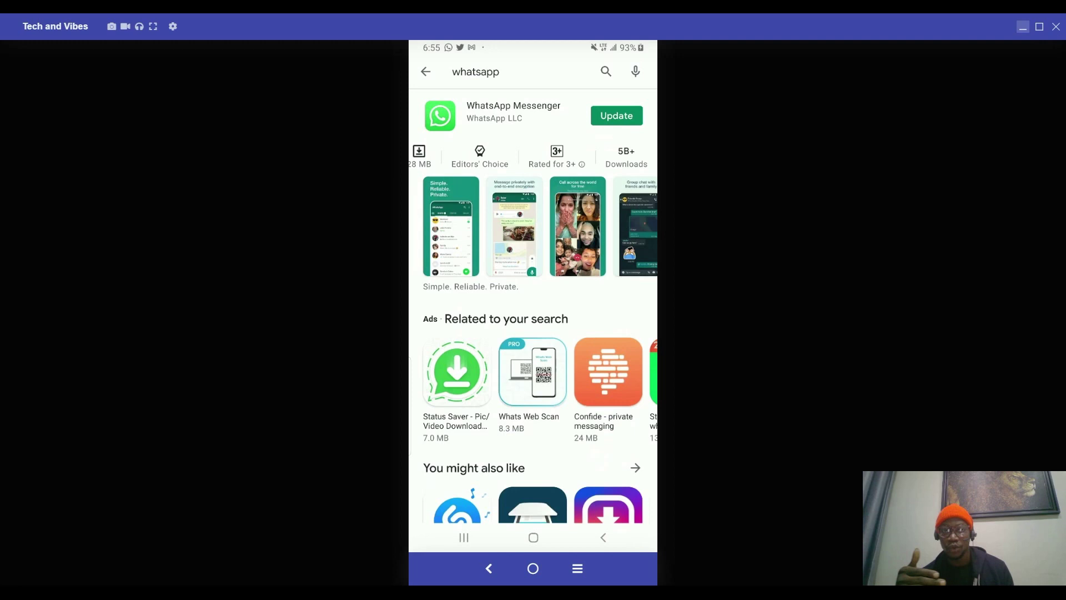
Step: Scroll through the WhatsApp Messenger Play Store listing to check for an available update
scroll(533, 305, down, 2)
scroll(533, 306, up, 2)
scroll(533, 306, down, 3)
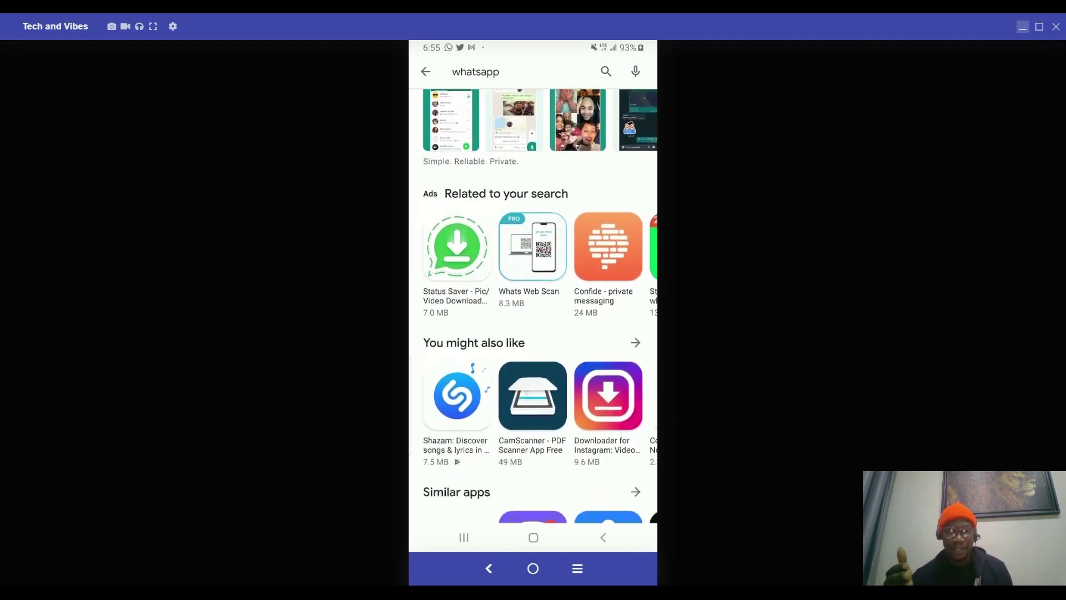
scroll(533, 306, up, 3)
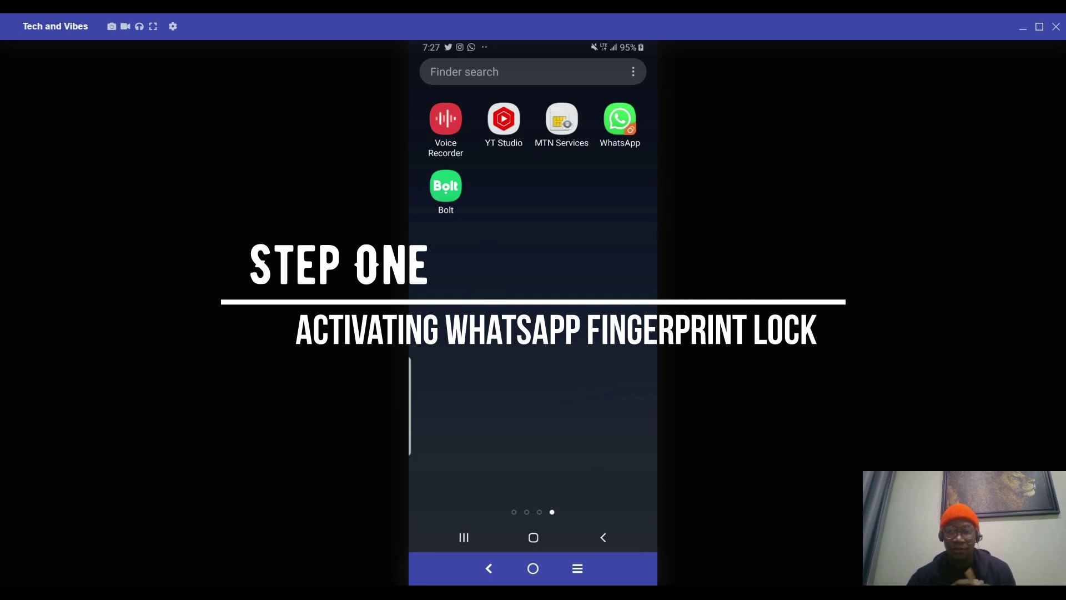
Step: Open WhatsApp's Settings > Account > Privacy and go to the Fingerprint lock page
click(614, 131)
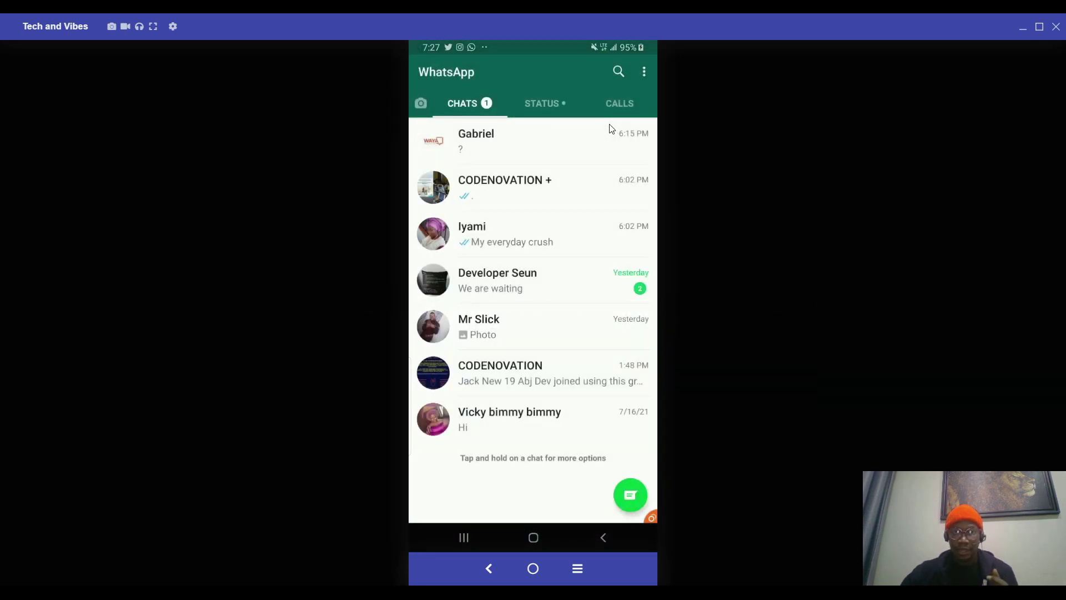
click(645, 70)
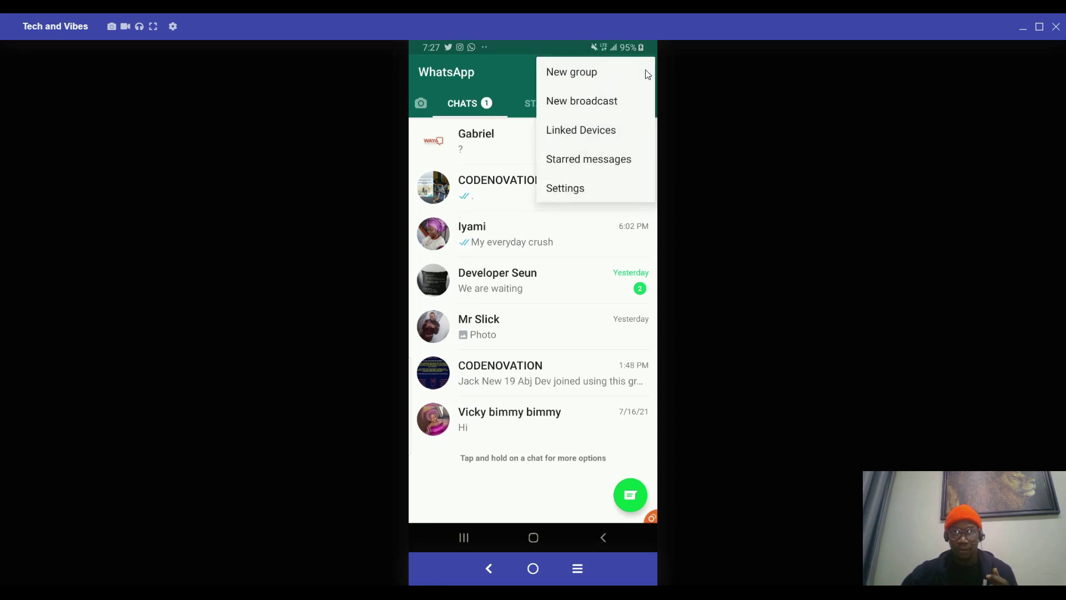
click(573, 188)
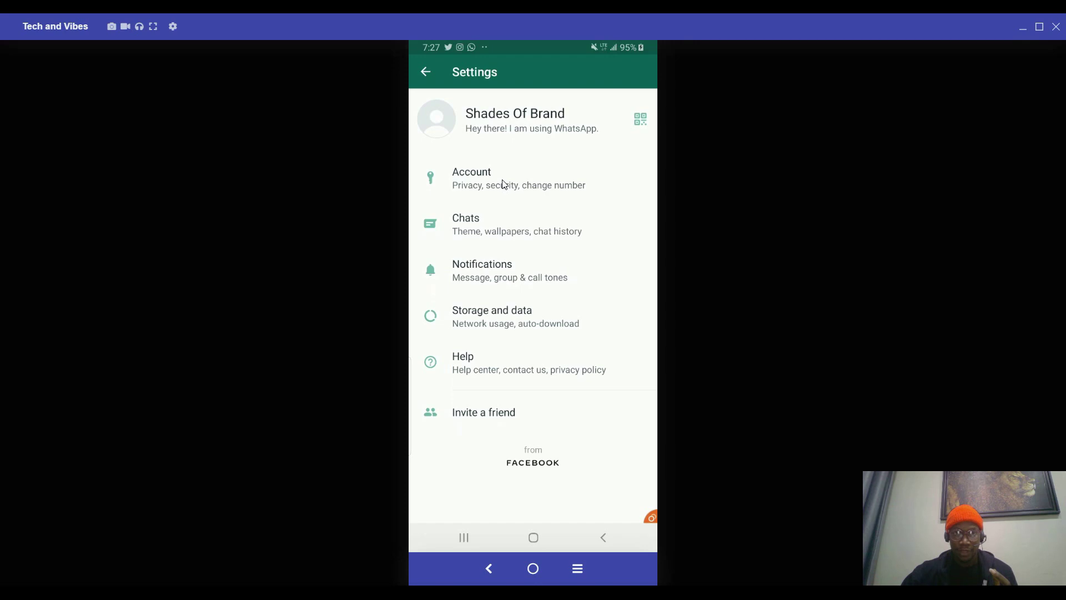
click(503, 184)
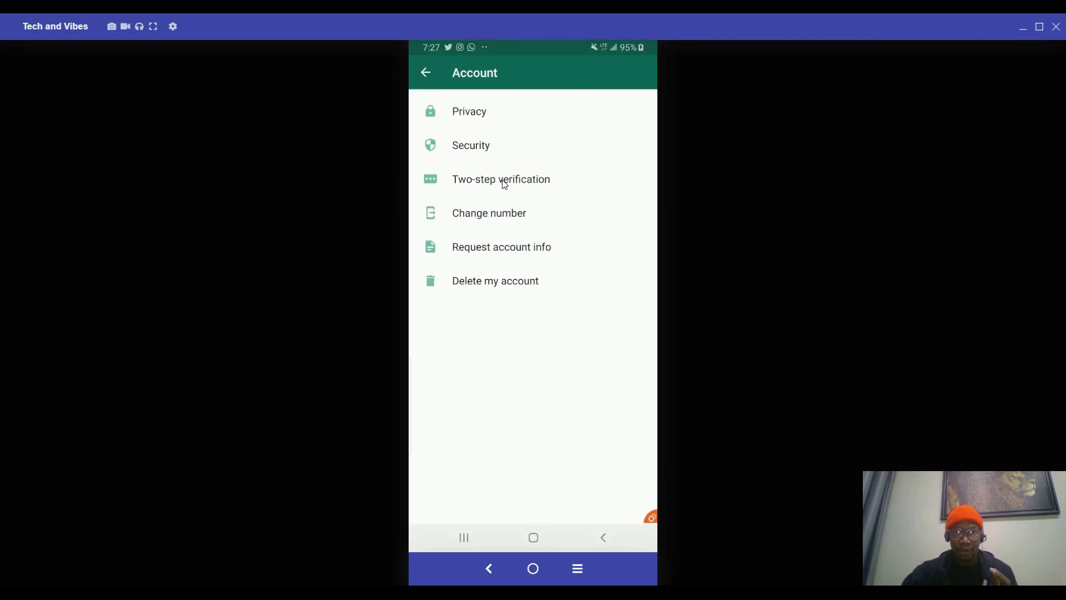
click(478, 113)
scroll(535, 368, down, 2)
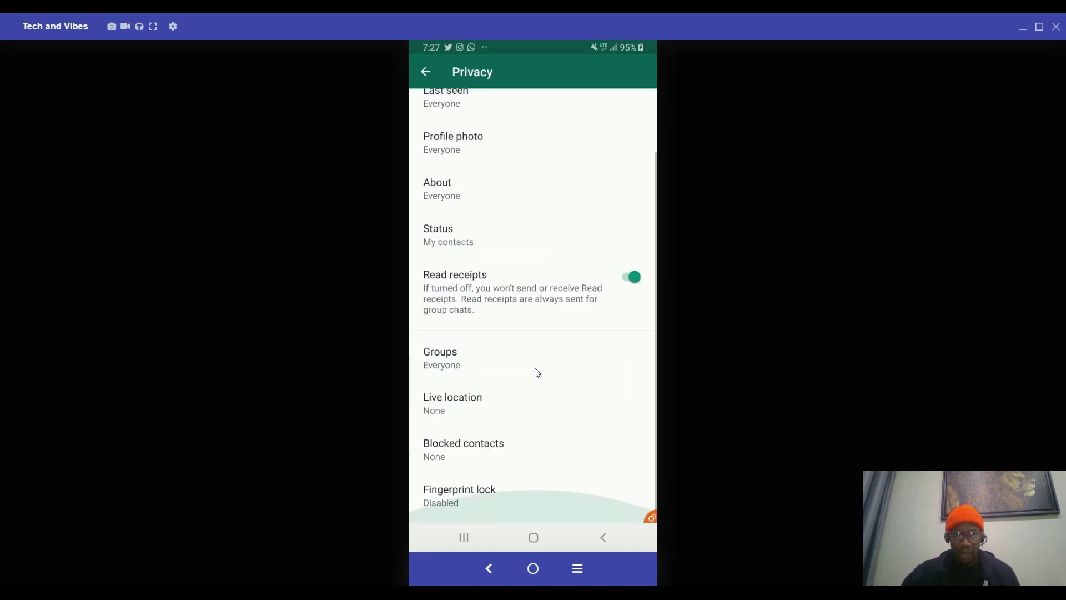
click(472, 498)
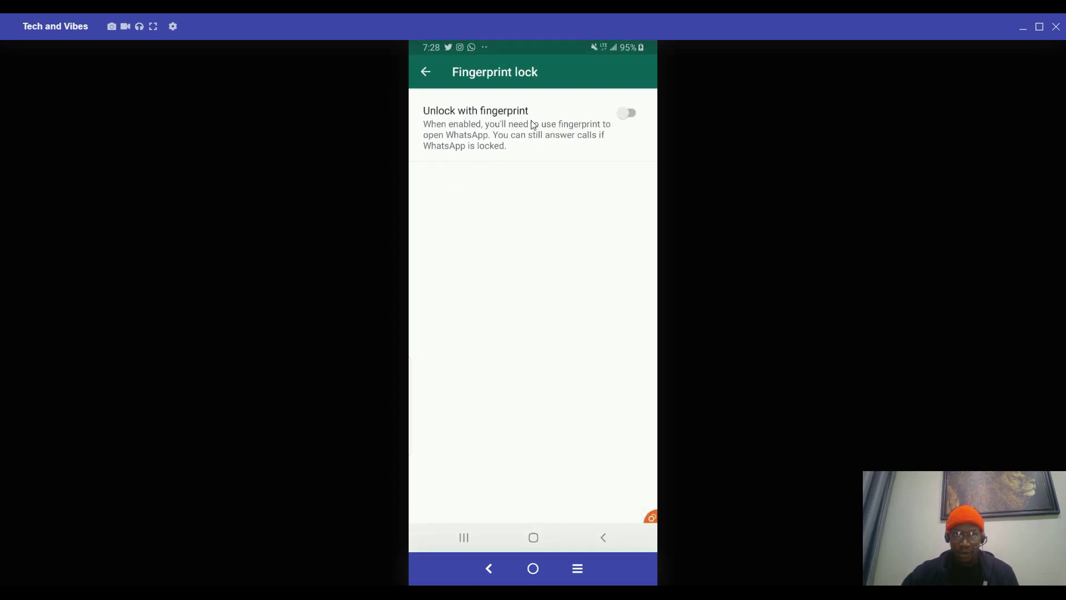
Step: Turn on Unlock with fingerprint, keeping auto-lock at Immediately
click(624, 114)
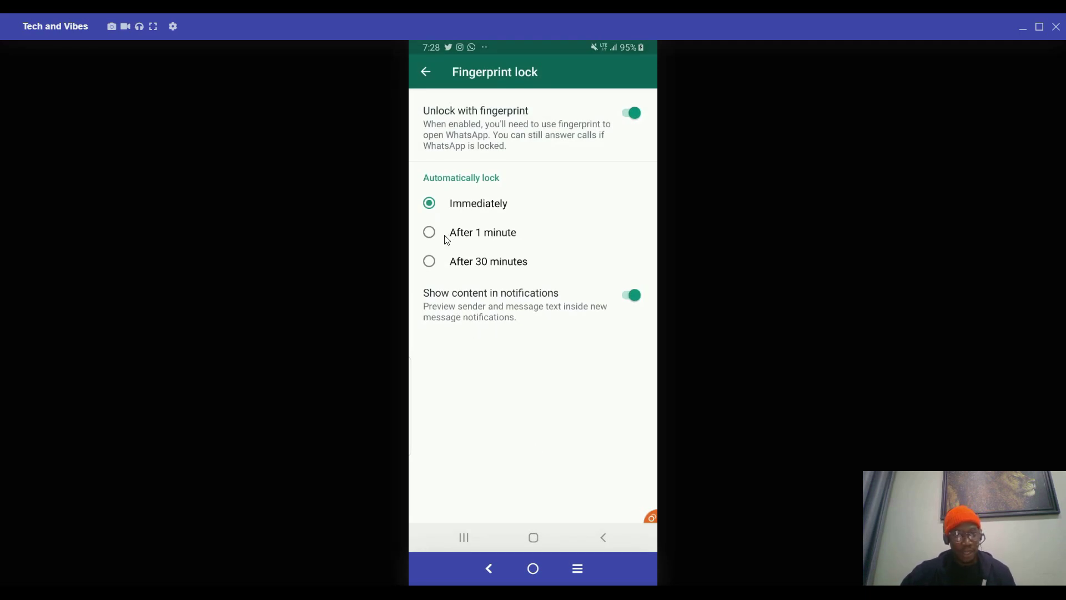
Step: Exit Settings to the home screen and relaunch WhatsApp, unlocking it with a fingerprint
click(423, 72)
click(423, 73)
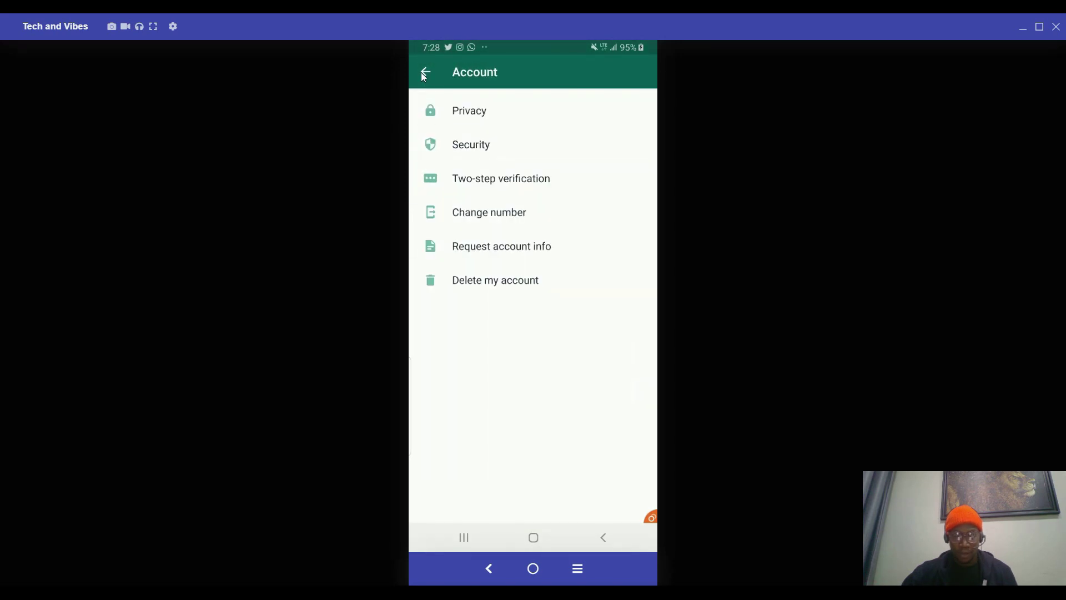
click(423, 72)
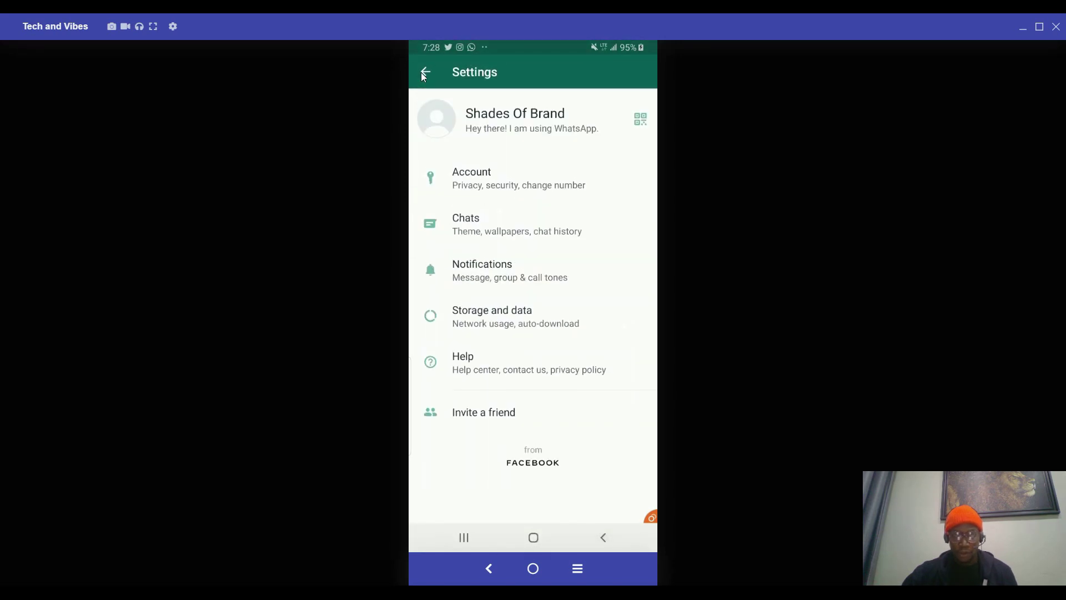
key(Home)
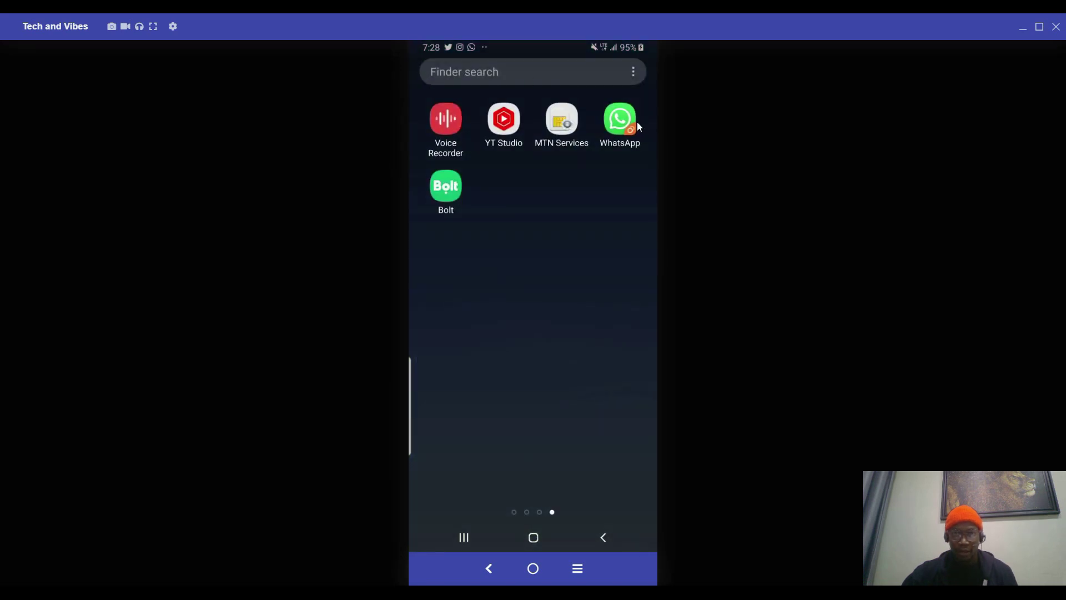
click(620, 122)
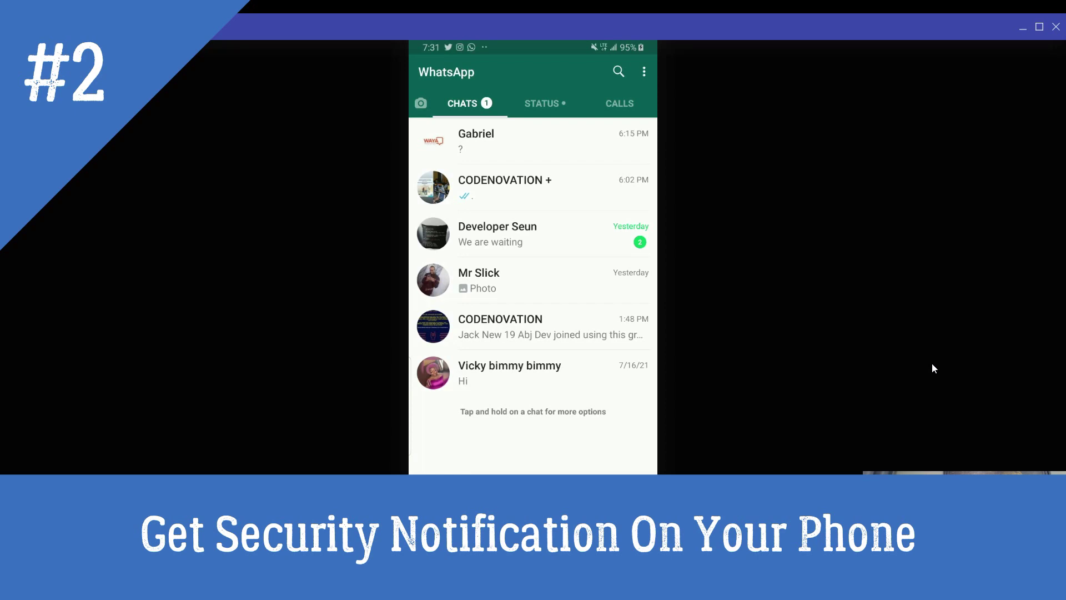
Step: Open the Security page under WhatsApp's Settings > Account
click(645, 72)
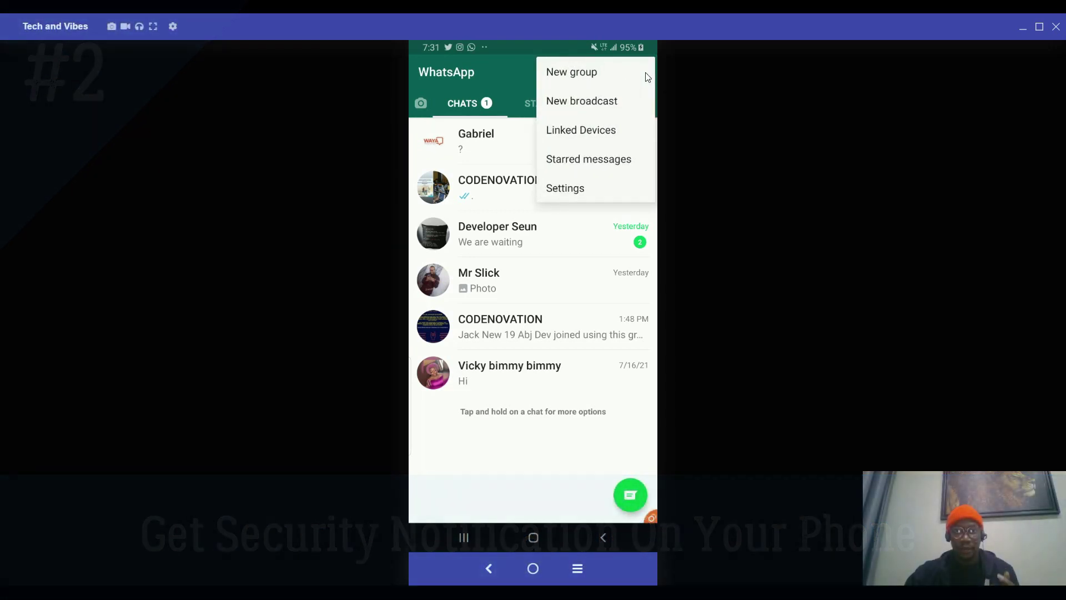
click(591, 194)
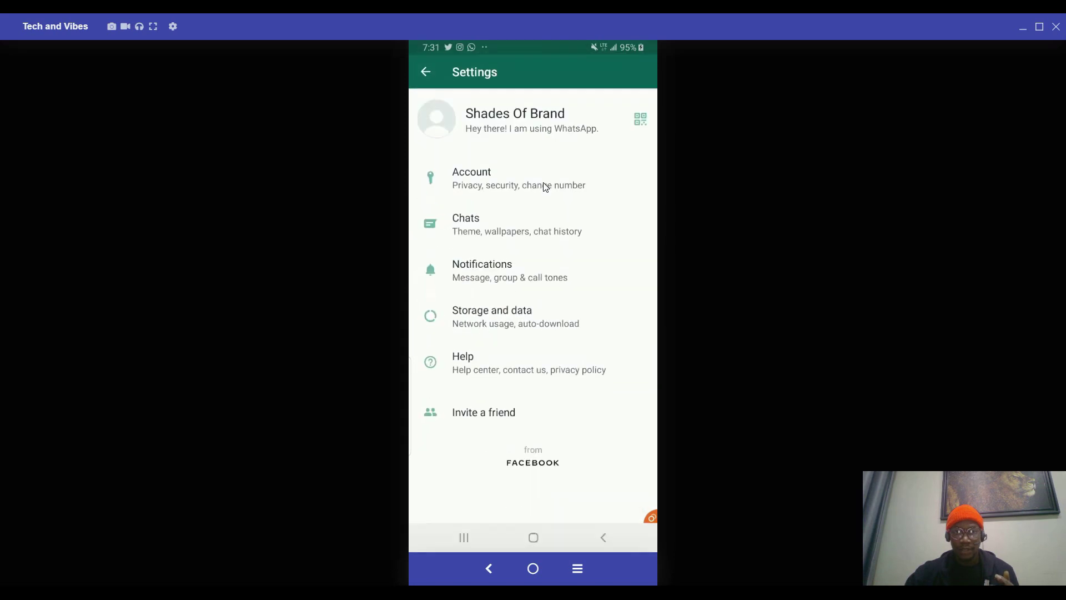
click(493, 185)
click(480, 149)
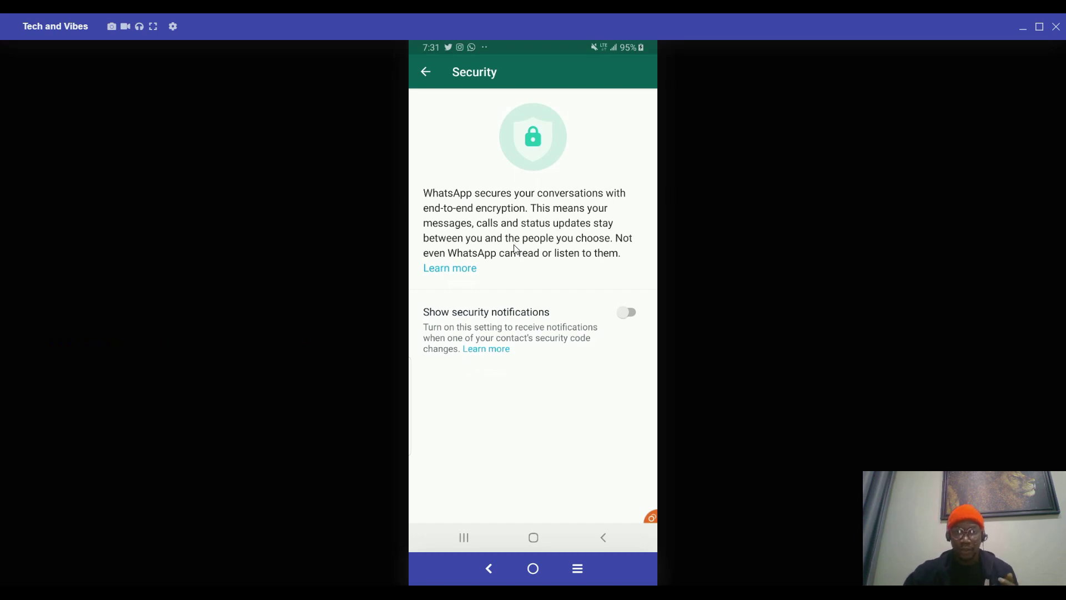
Step: Turn on Show security notifications and return to the main Settings list
click(631, 314)
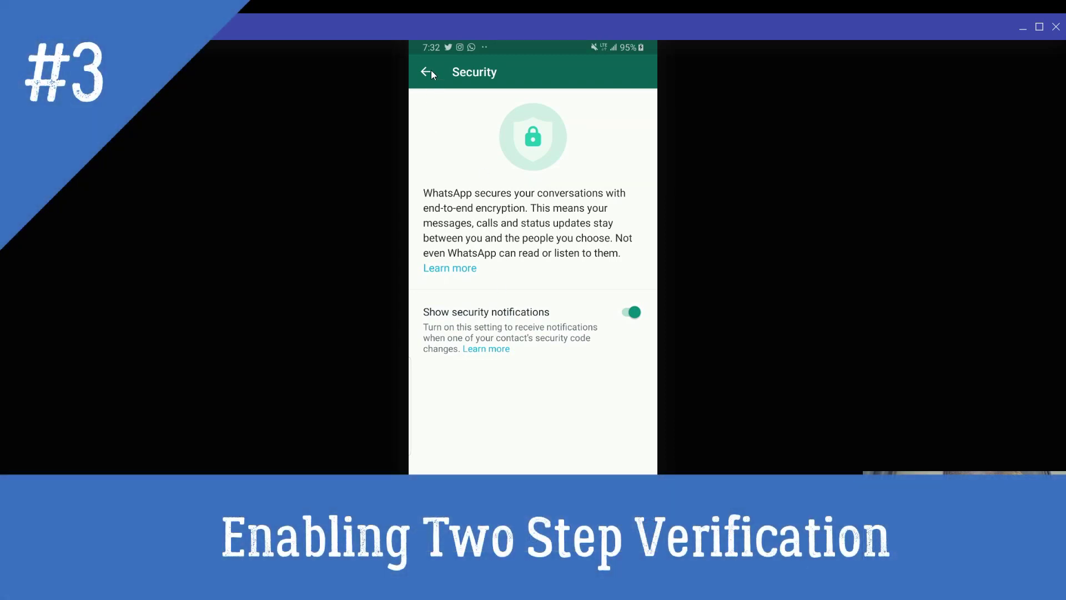
click(430, 72)
click(431, 74)
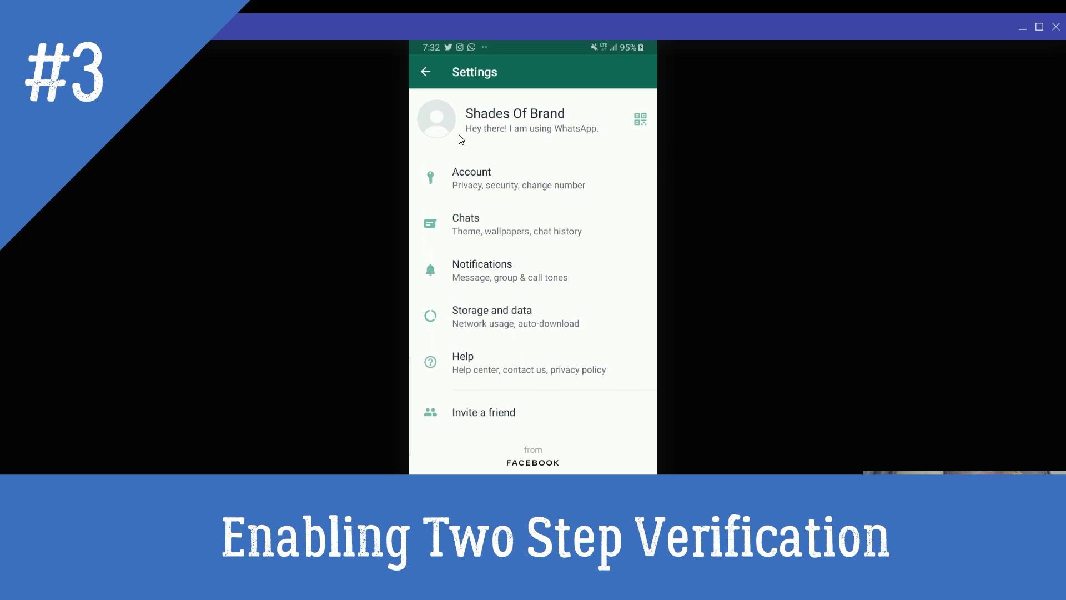
Step: Open the Account section from WhatsApp's Settings
click(492, 190)
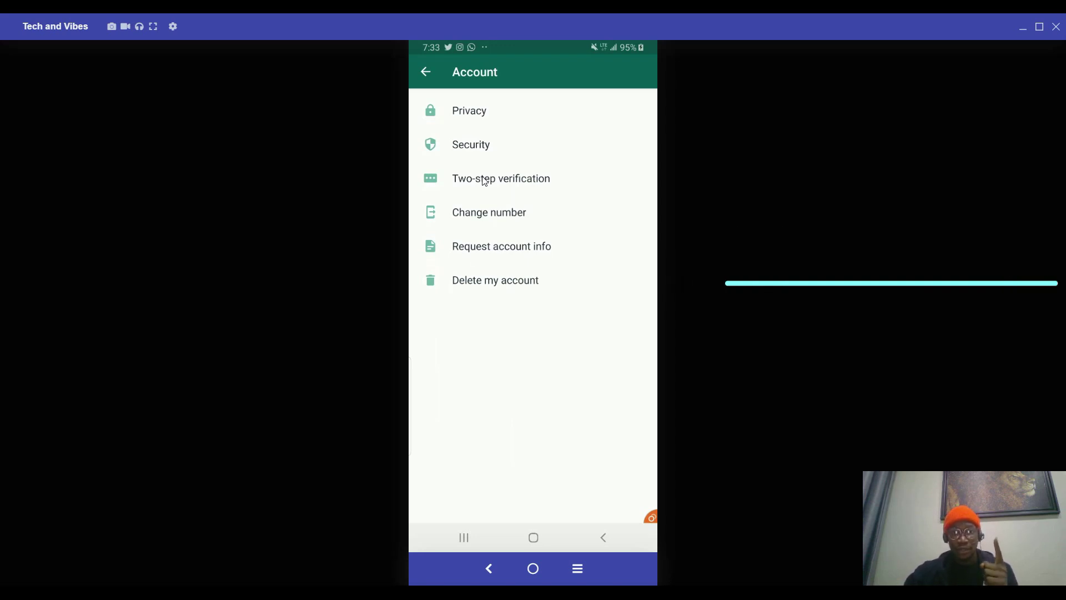
Step: Enable two-step verification with a six-digit PIN entered twice and a confirmed recovery email
click(484, 179)
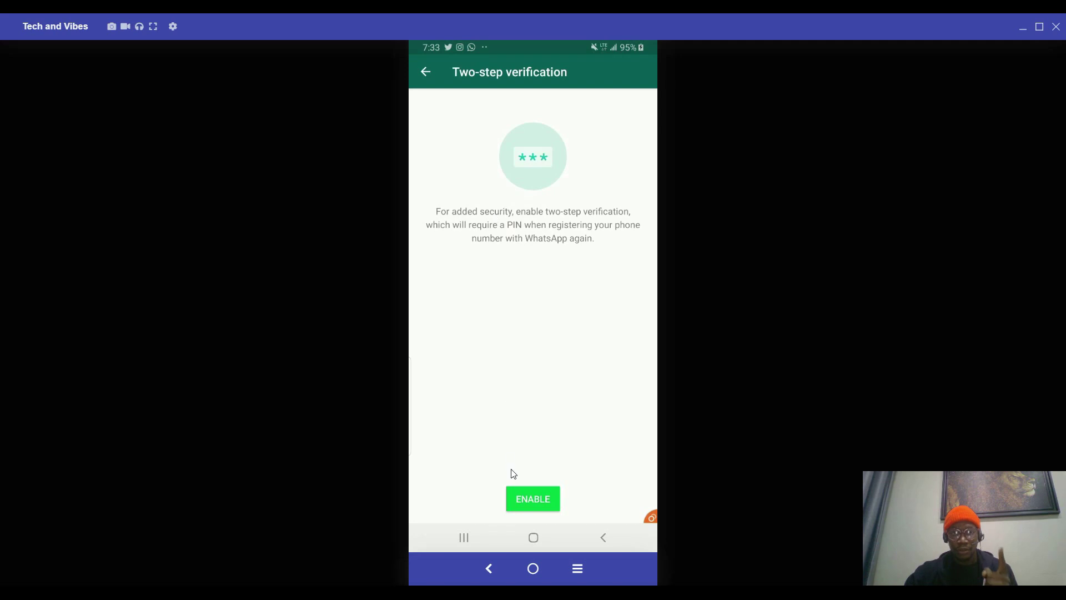
click(537, 501)
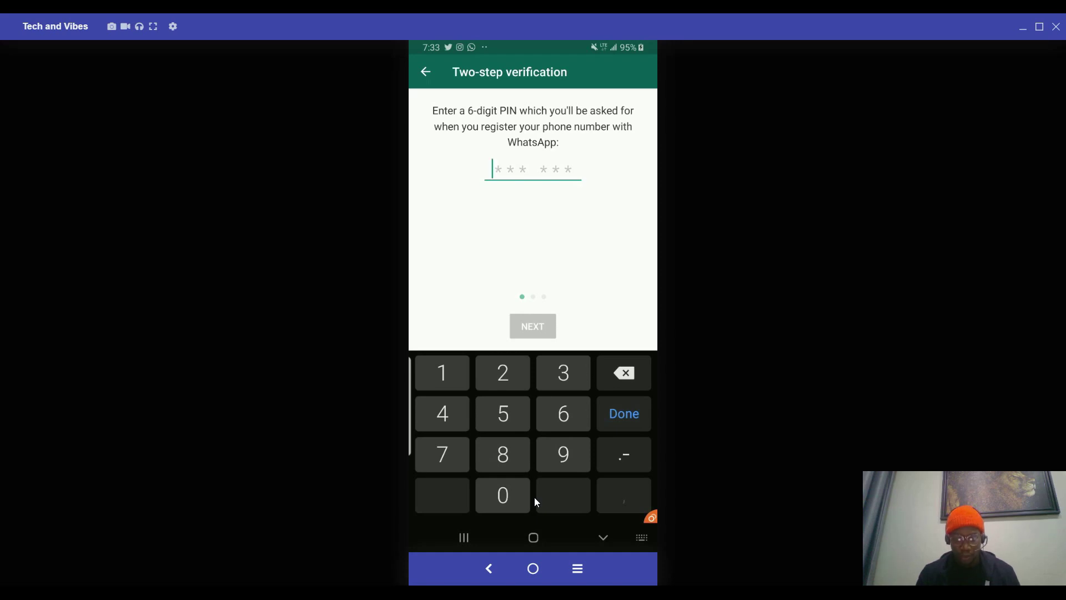
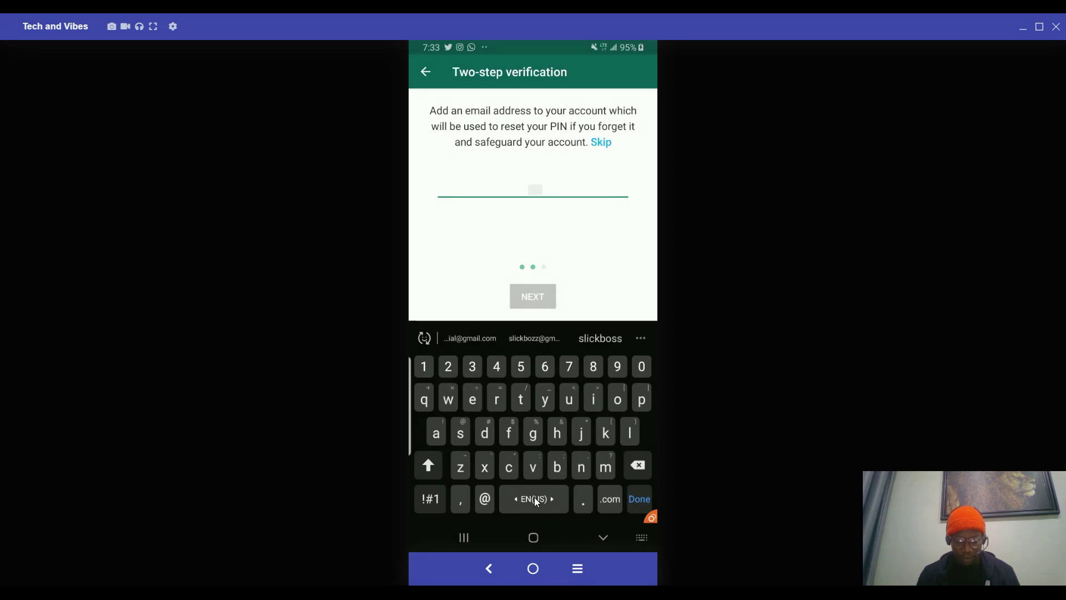
key(Return)
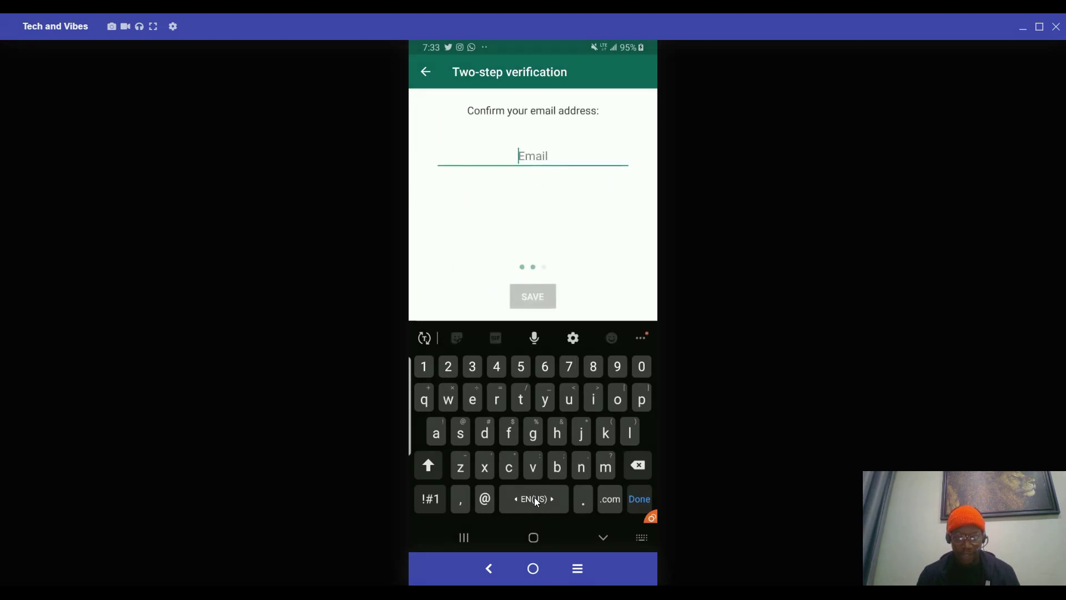
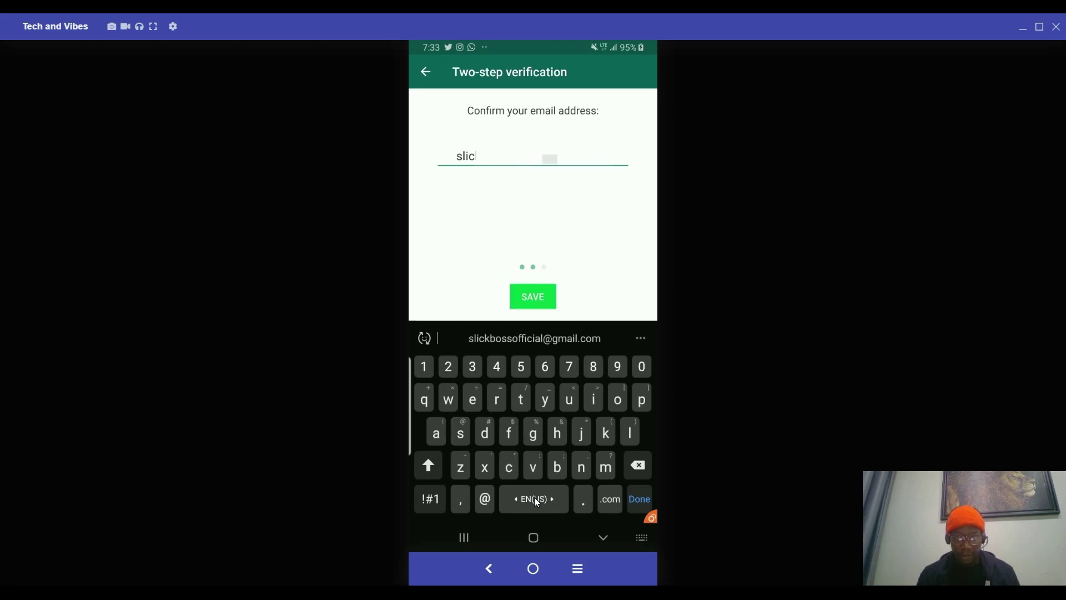
key(Return)
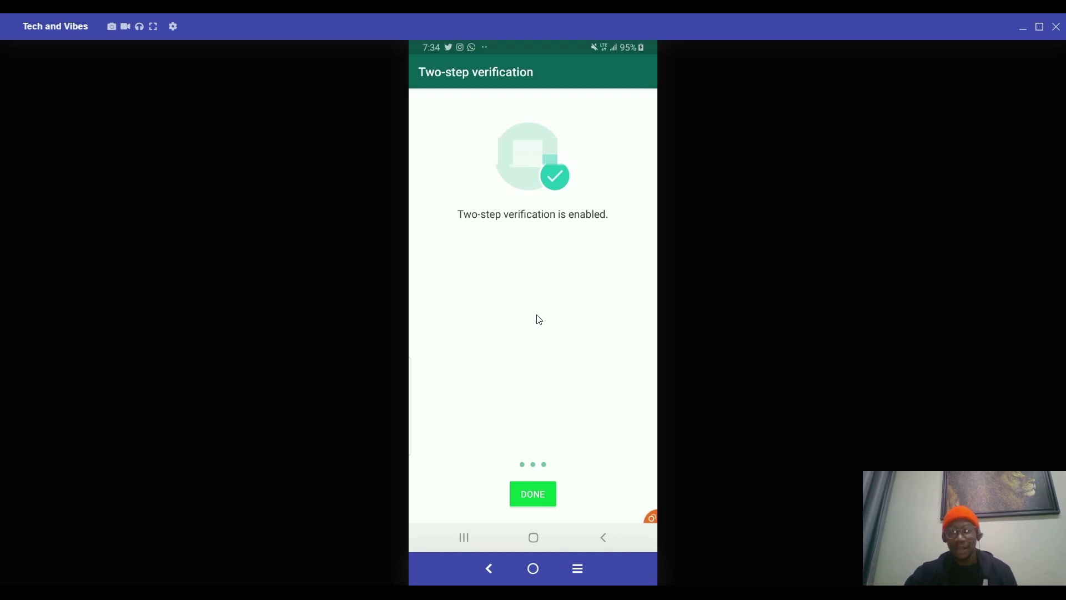
Step: Confirm the two-step verification setup with DONE and return to the chats list
click(522, 493)
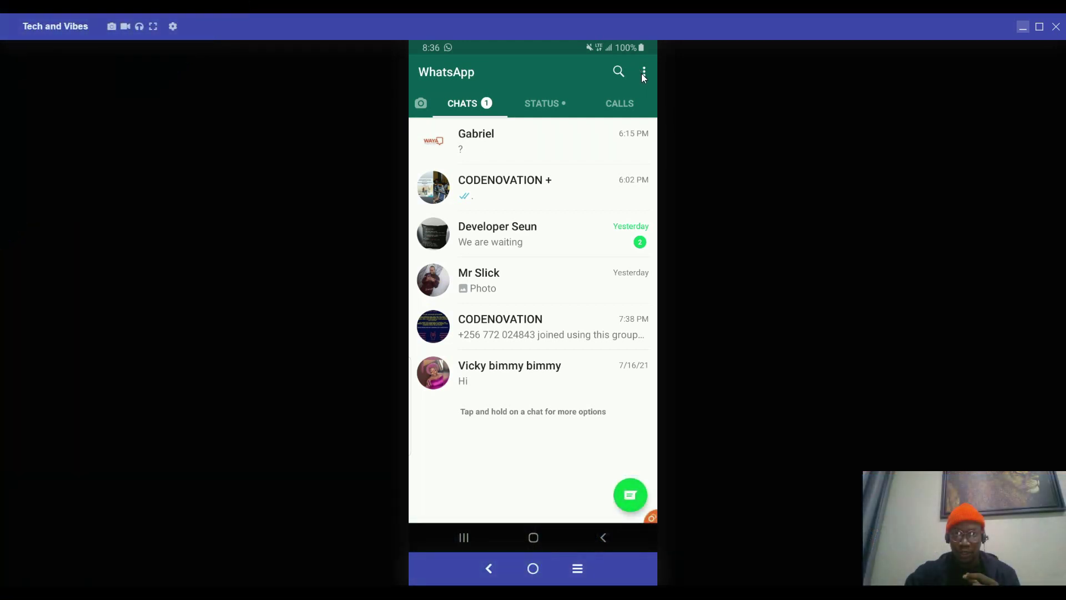
Step: Open Linked Devices from the Chats screen's three-dot menu
click(642, 72)
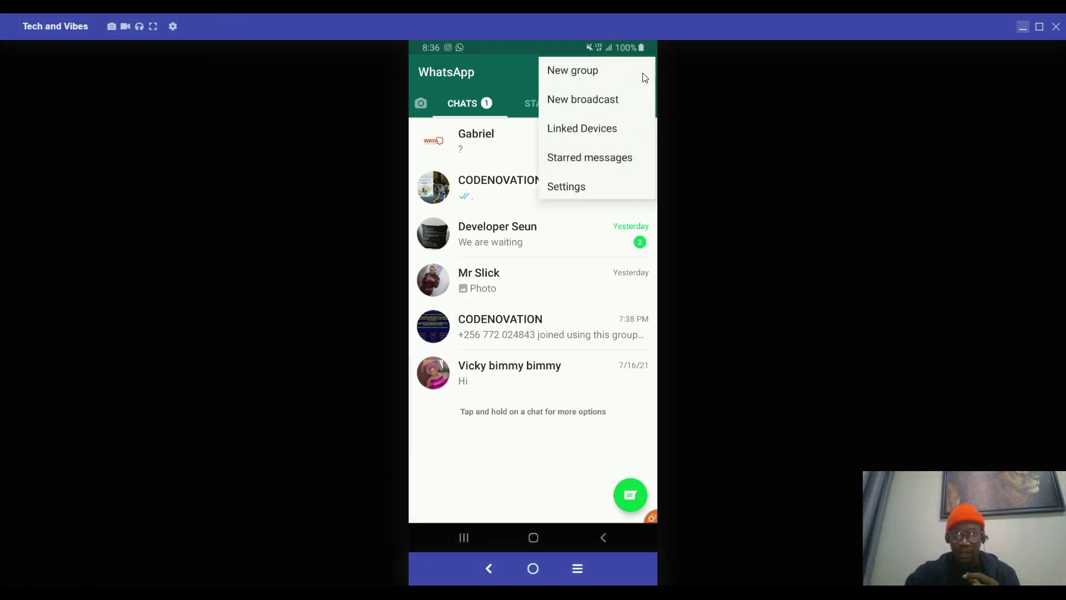
click(601, 137)
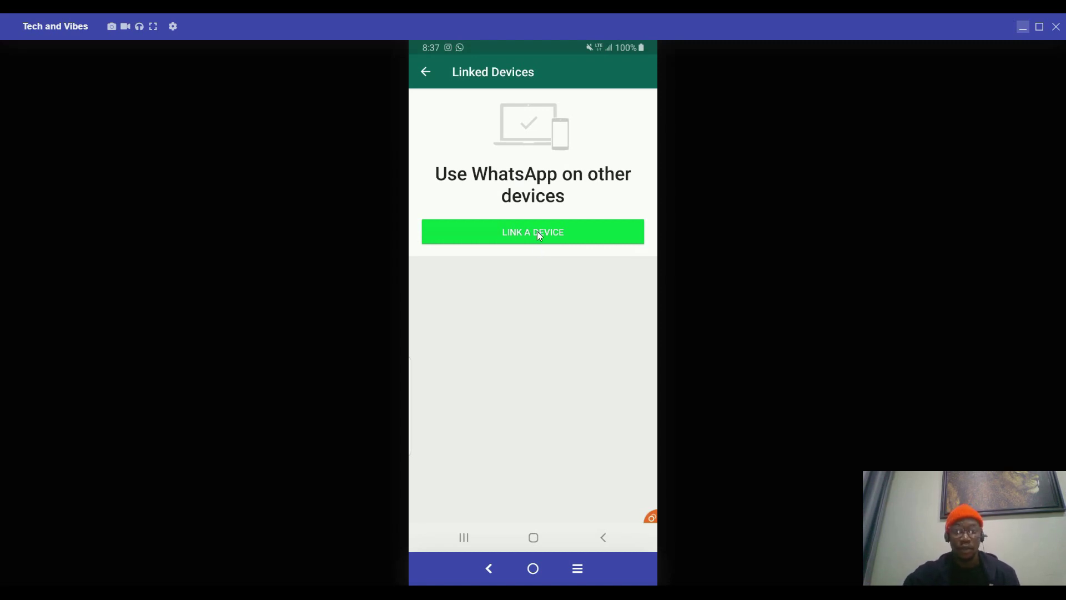
Step: Start linking a new device to trigger the fingerprint unlock prompt, then return to the two Chrome (Windows) sessions
click(537, 231)
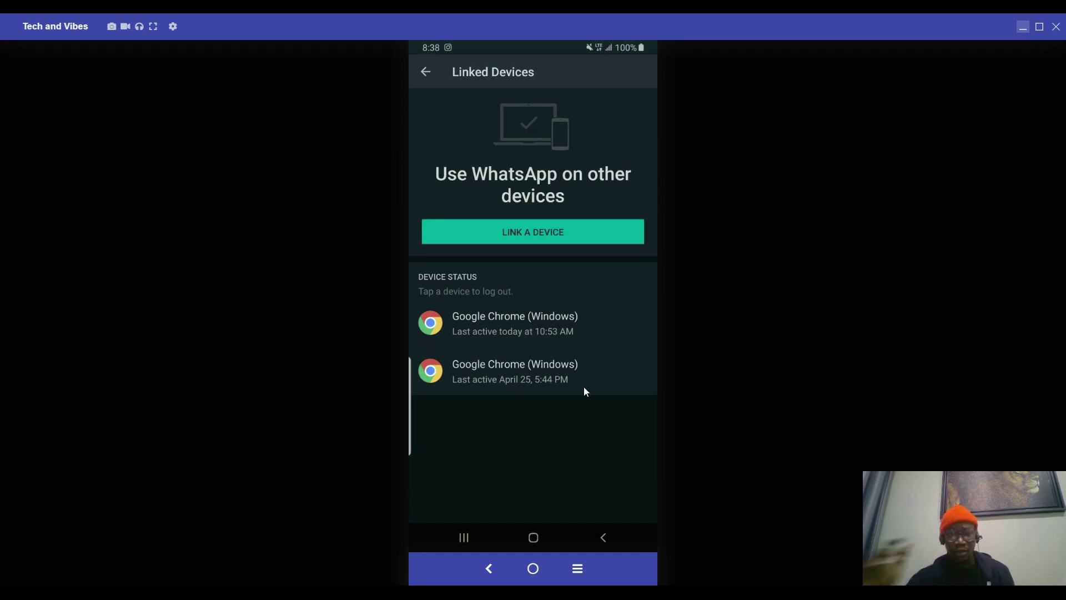
click(572, 328)
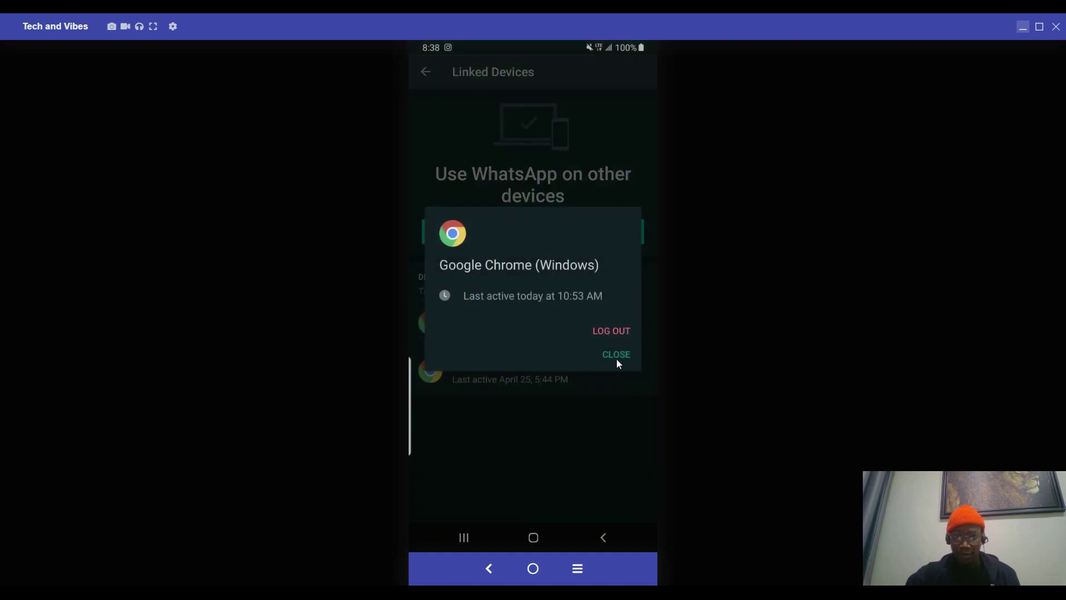
click(616, 355)
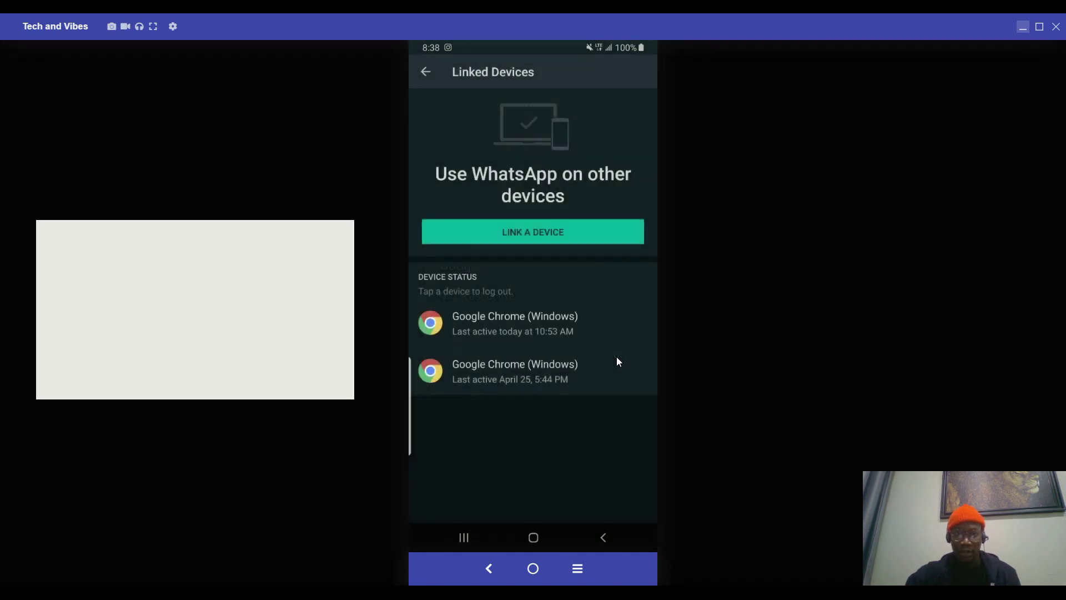
click(550, 383)
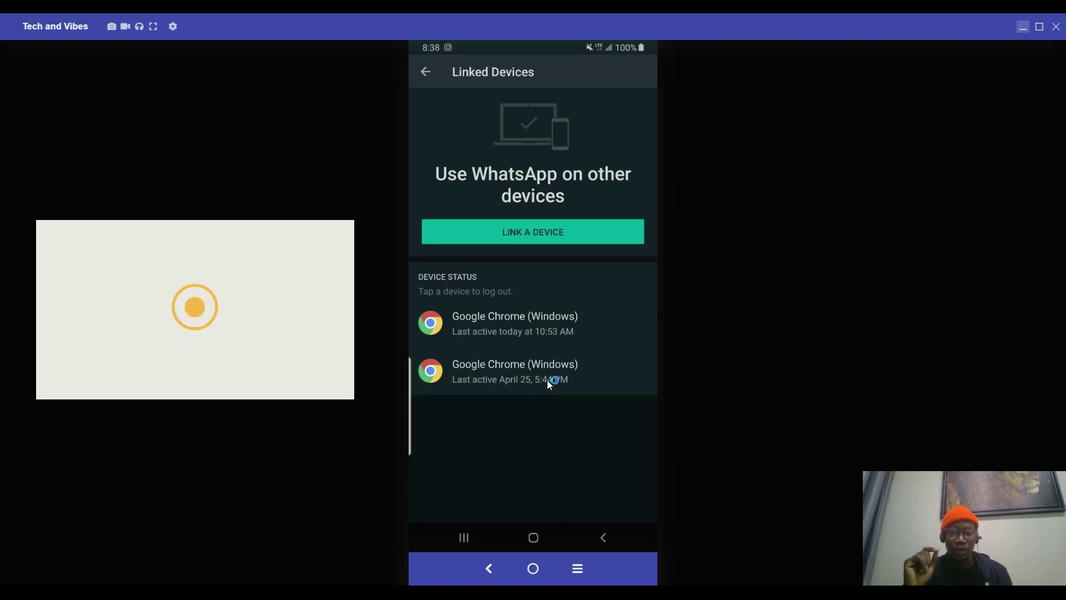